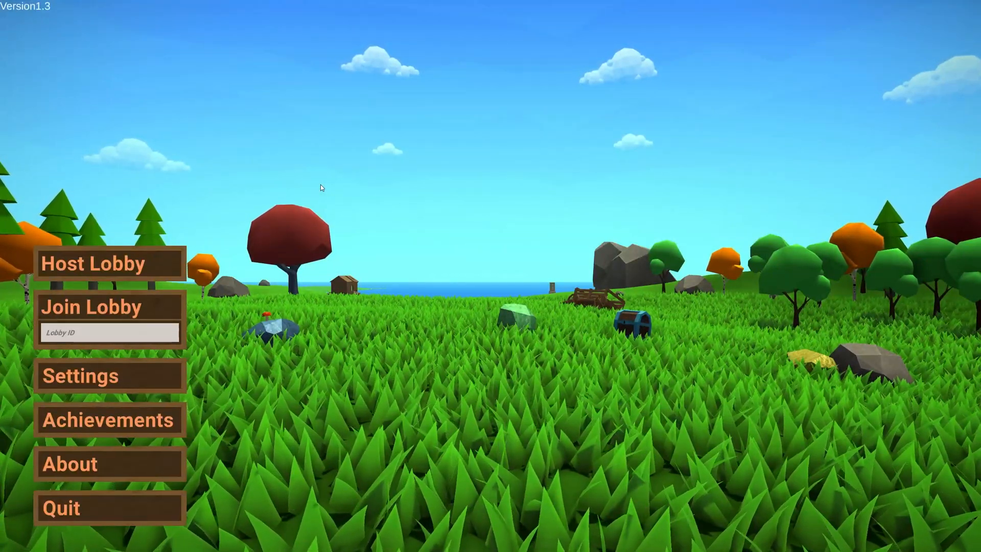
Bring up the AzzaMods overlay over Muck and search the mod list for 'no clip'
key(ctrl+shift+Tab)
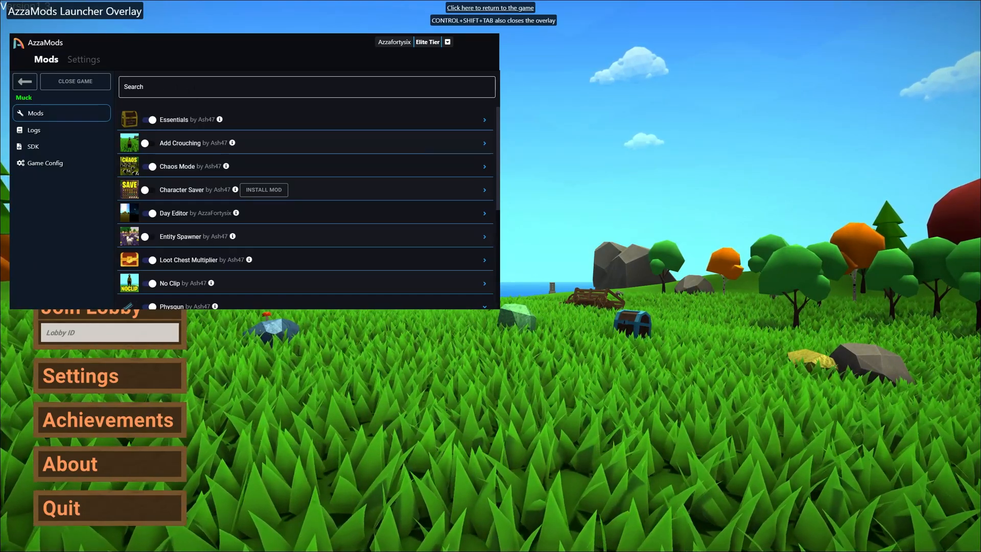
click(306, 85)
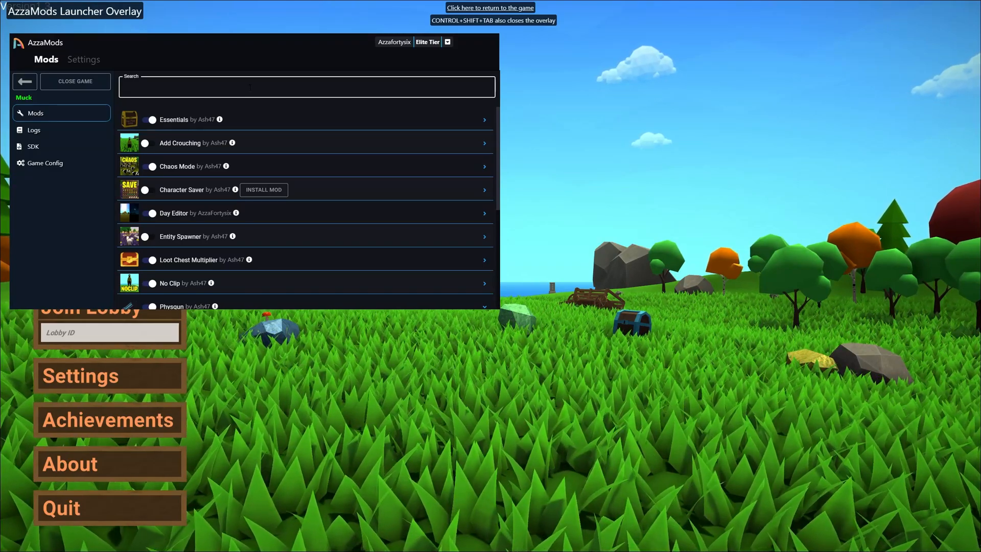
text(no clip)
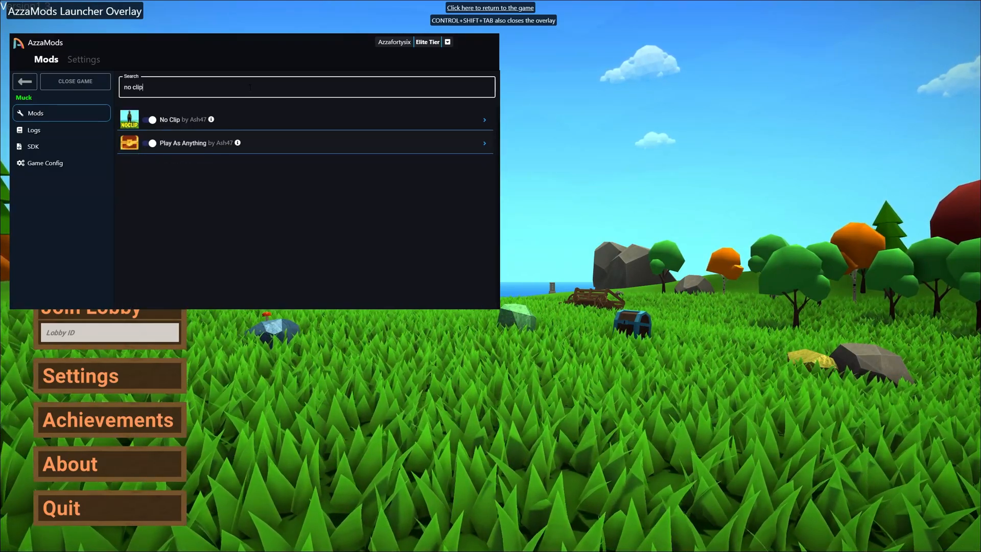
Expand and collapse the No Clip and Play As Anything mods to peek at their settings
click(246, 116)
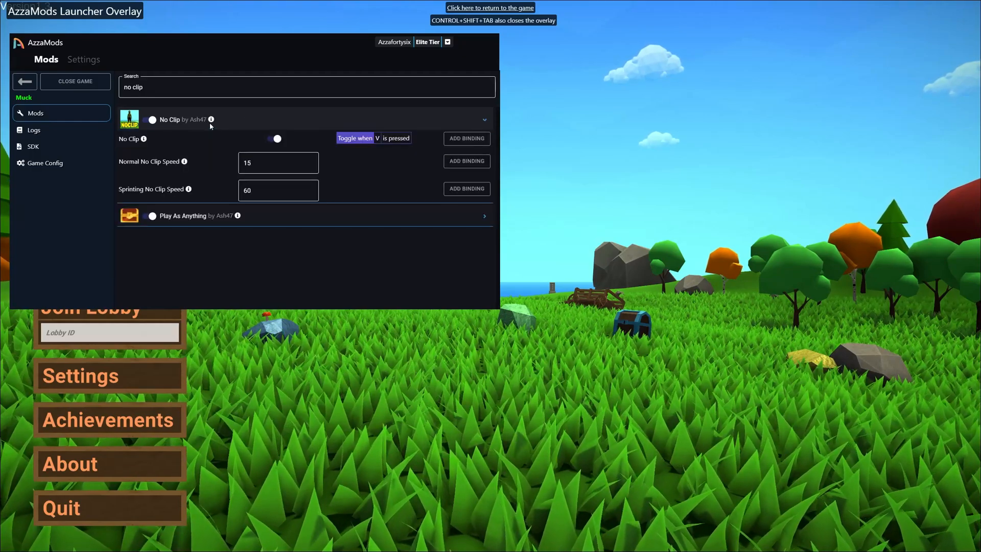
click(254, 115)
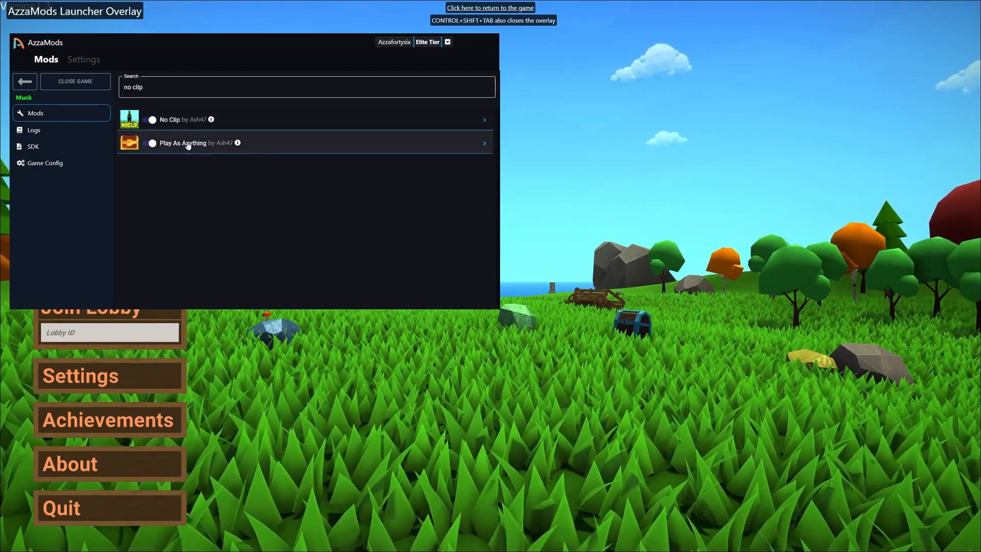
click(192, 144)
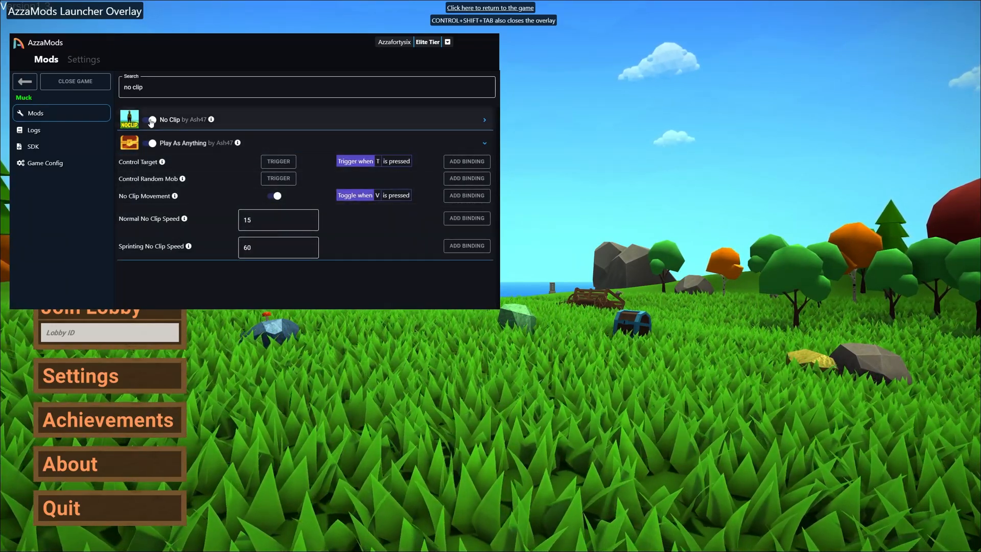
click(306, 143)
Search 'mob', expand the Essentials mod's mob options, then clear the search and collapse it
double_click(137, 86)
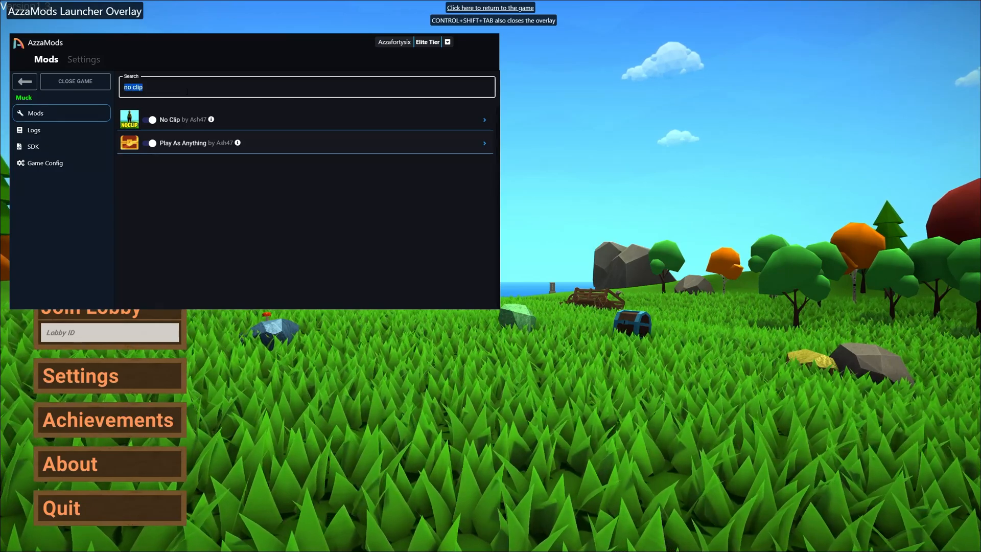
text(mob)
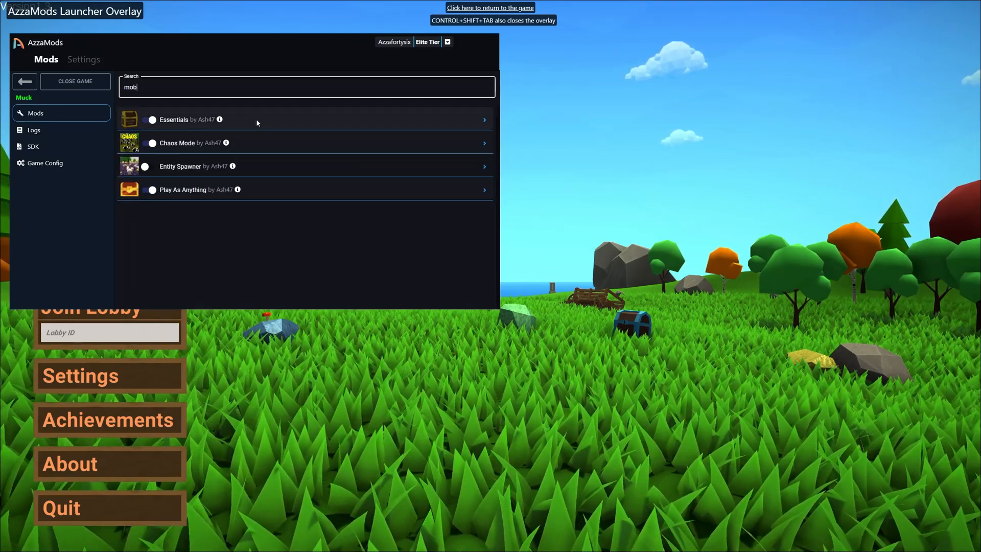
click(257, 119)
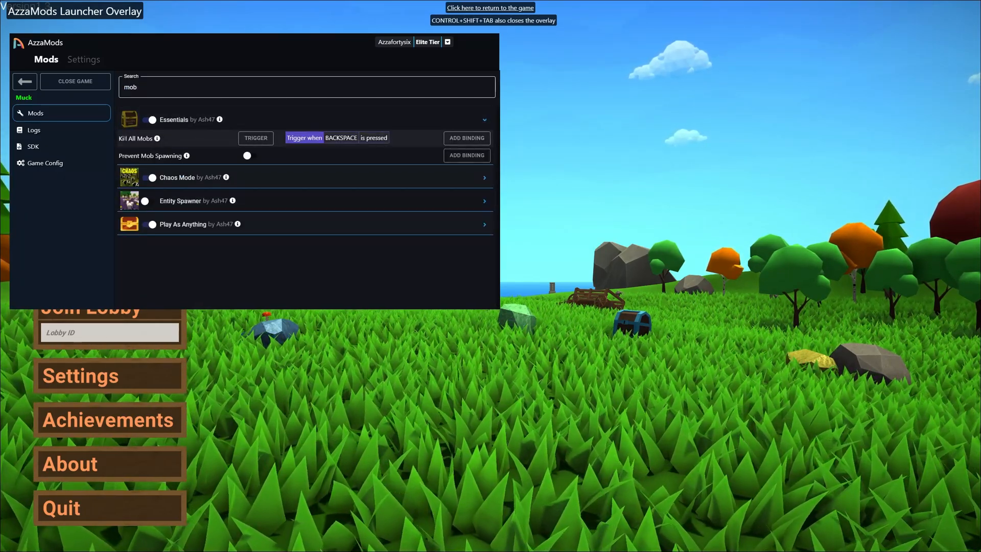
double_click(130, 87)
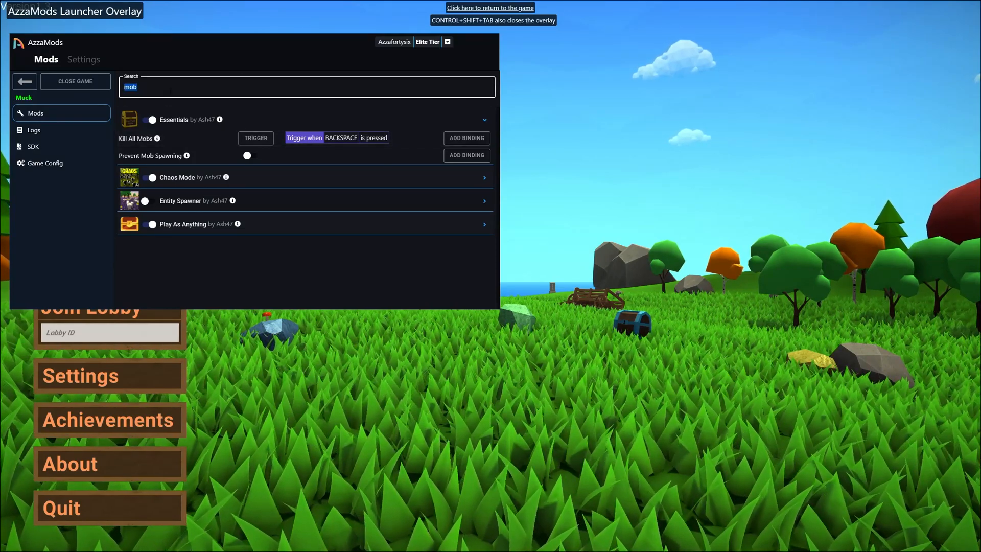
key(BackSpace)
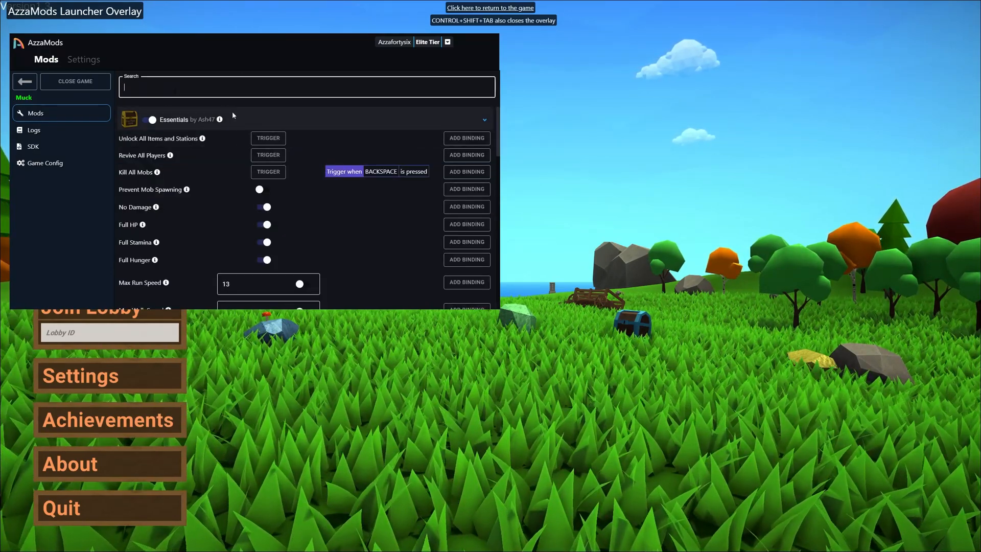
click(238, 114)
text(essentials)
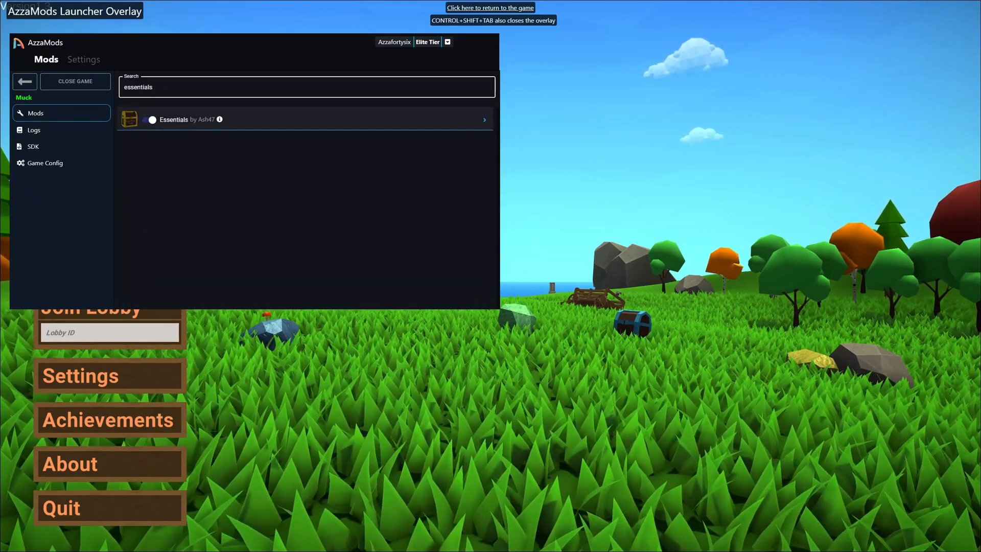
Clear the 'essentials' search, filter by 'chaos' and expand the Chaos Mode mod's settings
key(ctrl+a)
key(BackSpace)
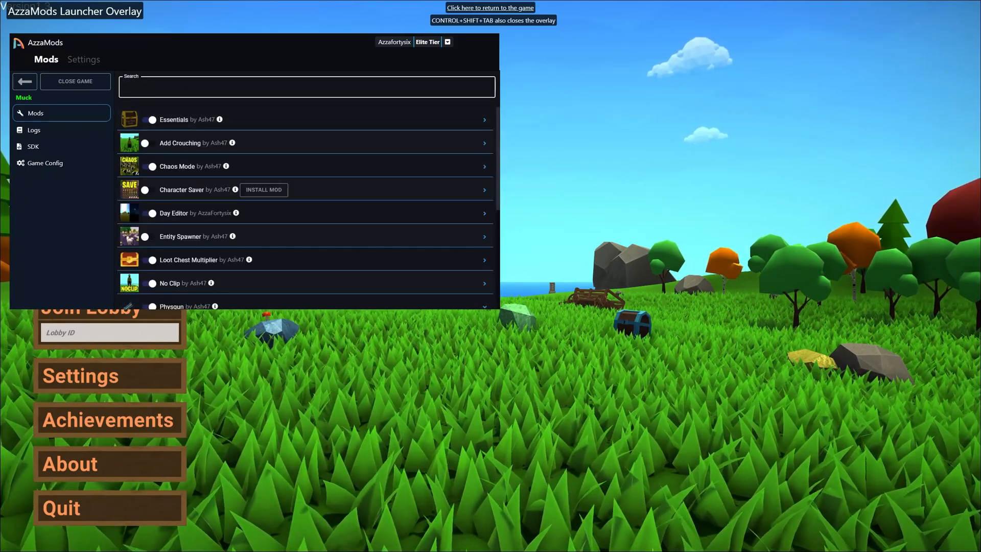
text(chaos)
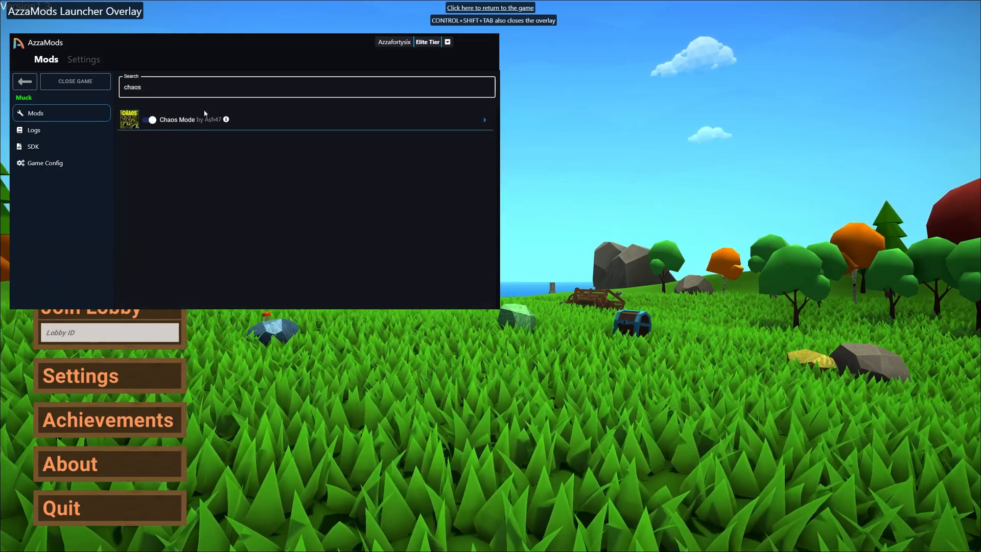
click(257, 120)
Clear the search field so the full Muck mod list shows again
click(307, 87)
key(ctrl+a)
key(BackSpace)
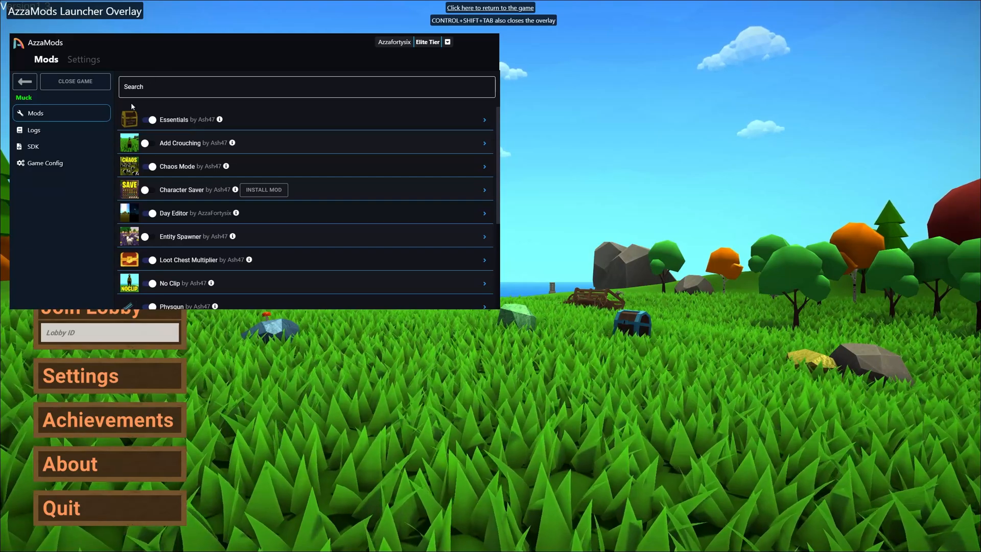
View the Add Crouching and Character Saver info popups, then leave the Chaos Mode popup open
click(131, 143)
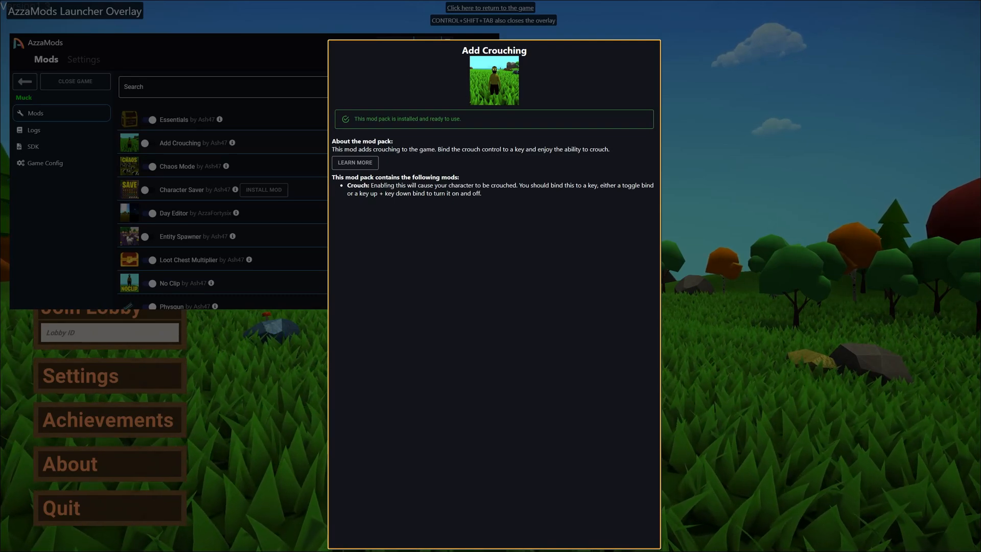
key(Escape)
click(156, 191)
key(Escape)
click(177, 167)
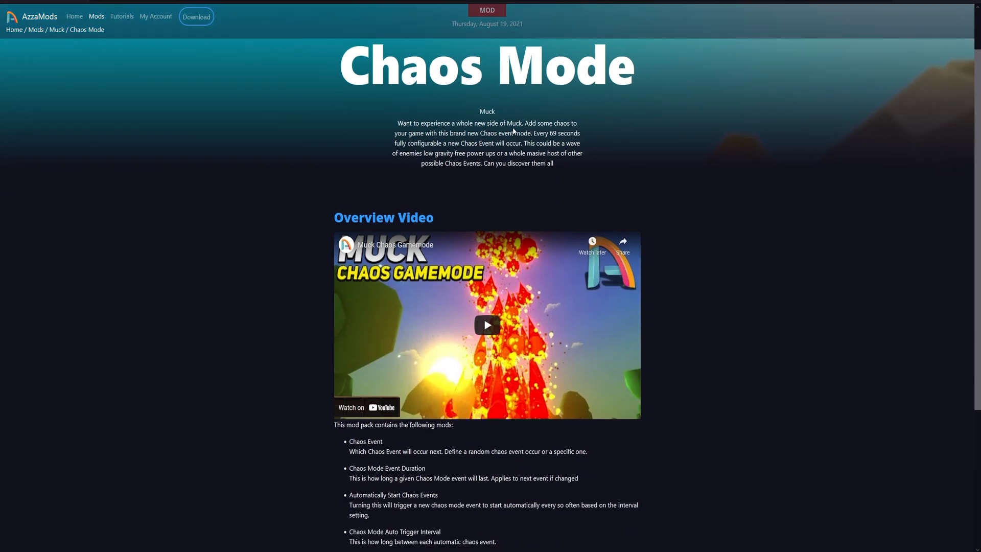
scroll(512, 128, down, 5)
scroll(561, 265, up, 6)
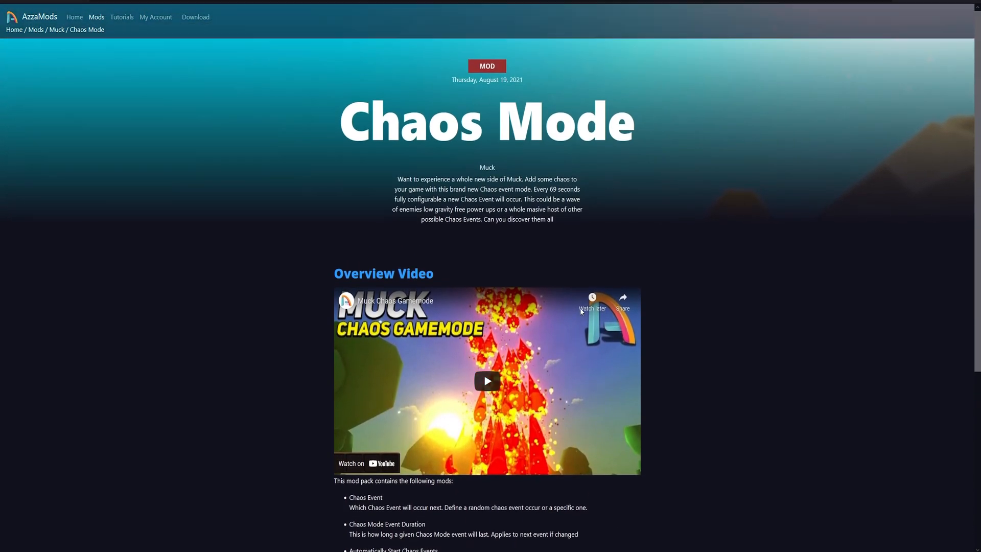